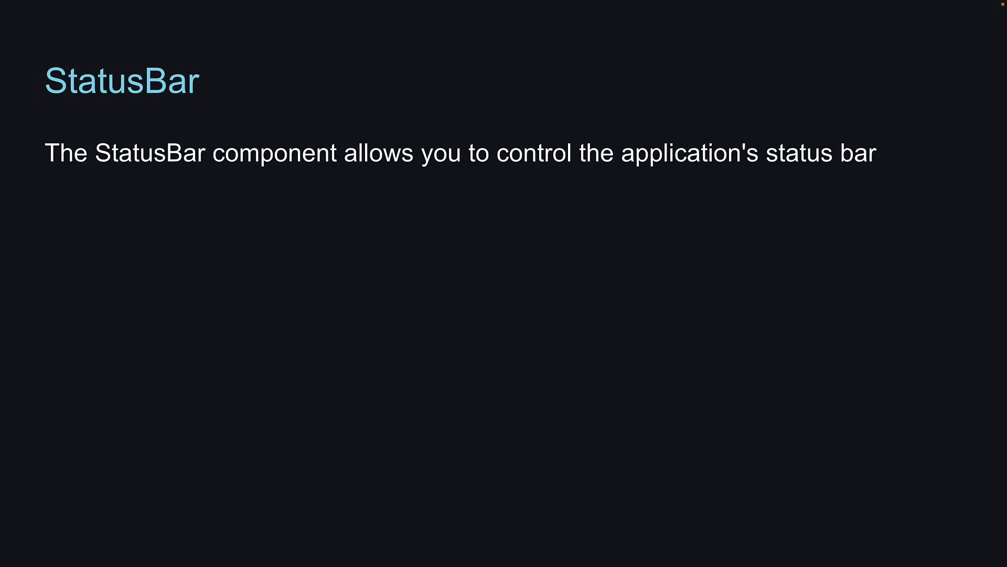
# Advance the StatusBar slide to reveal its next paragraph.
pyautogui.press('space')
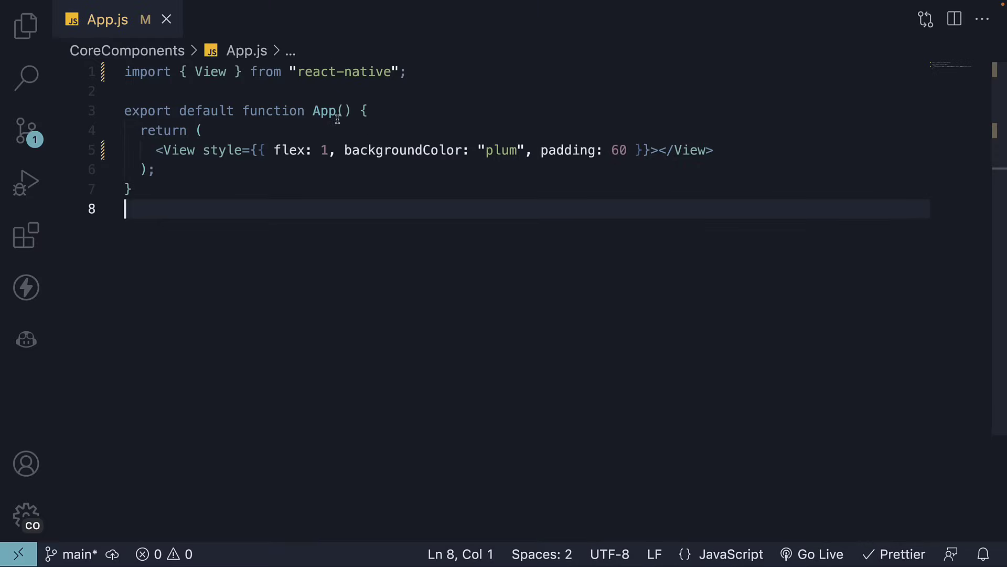
# Import StatusBar from react-native, render <StatusBar /> inside the plum View, and save App.js.
pyautogui.click(230, 71)
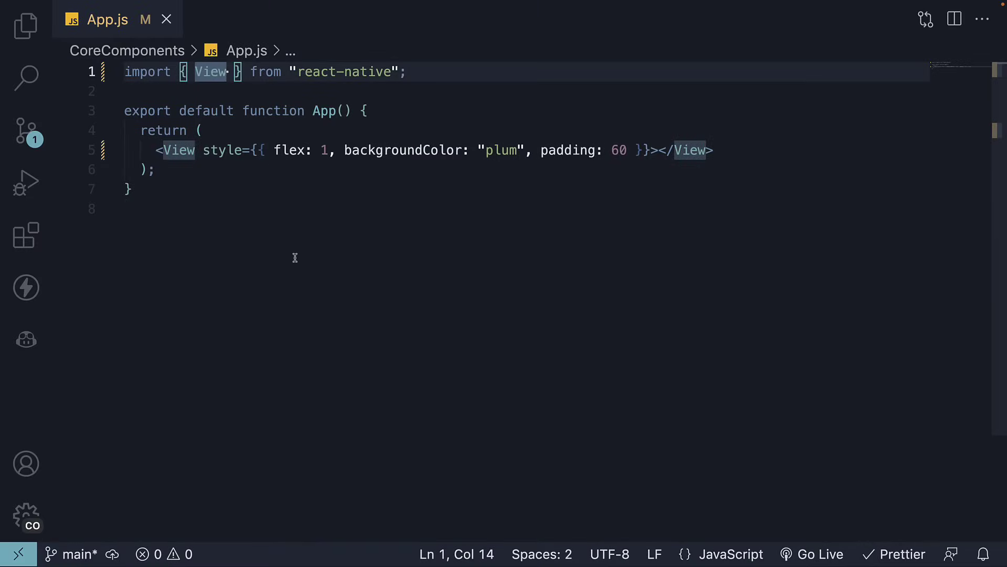
pyautogui.write(', St')
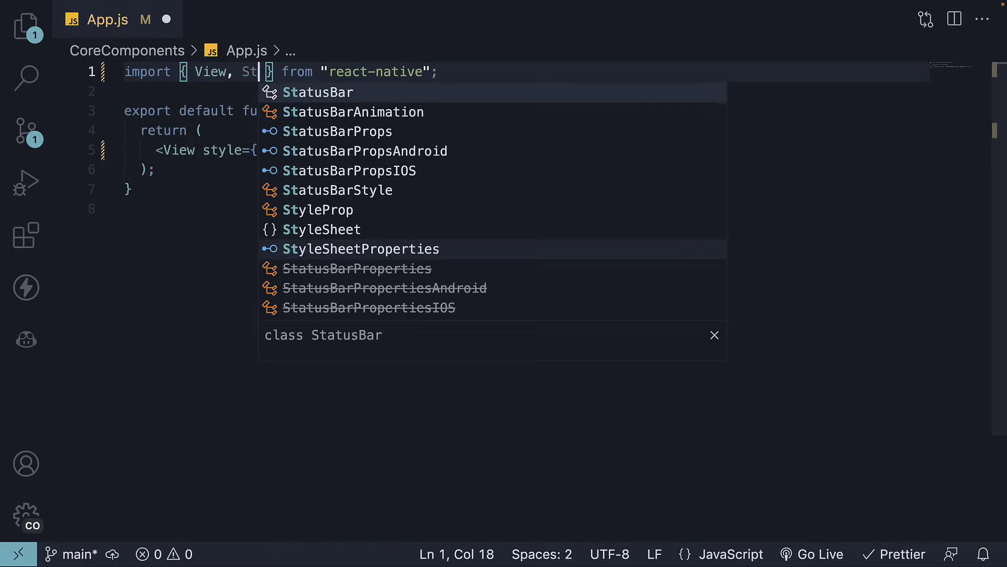
pyautogui.press('Return')
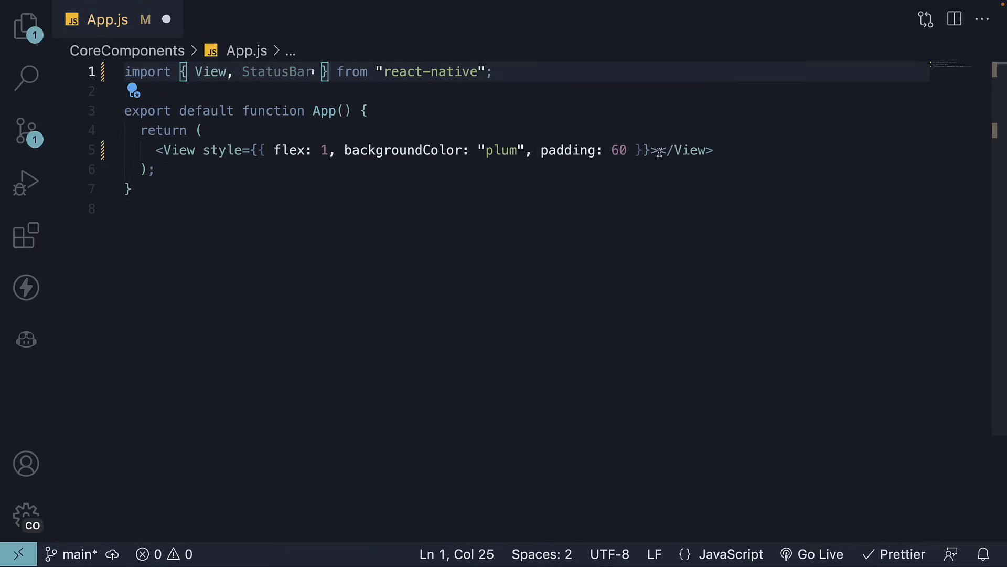
pyautogui.click(659, 151)
pyautogui.press('Return')
pyautogui.write('<StatusBar /')
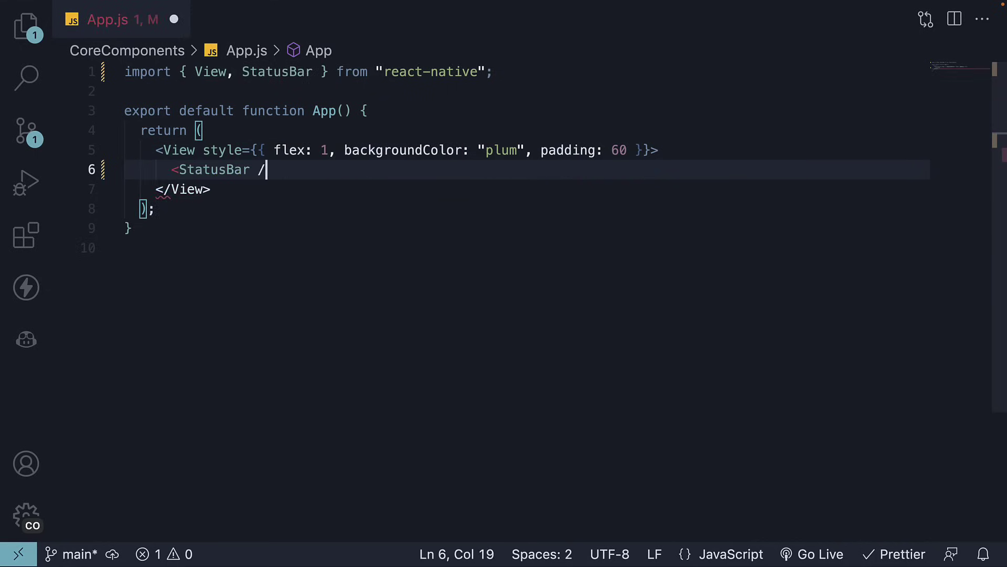
pyautogui.write('>')
pyautogui.hotkey('ctrl', 's')
pyautogui.click(628, 192)
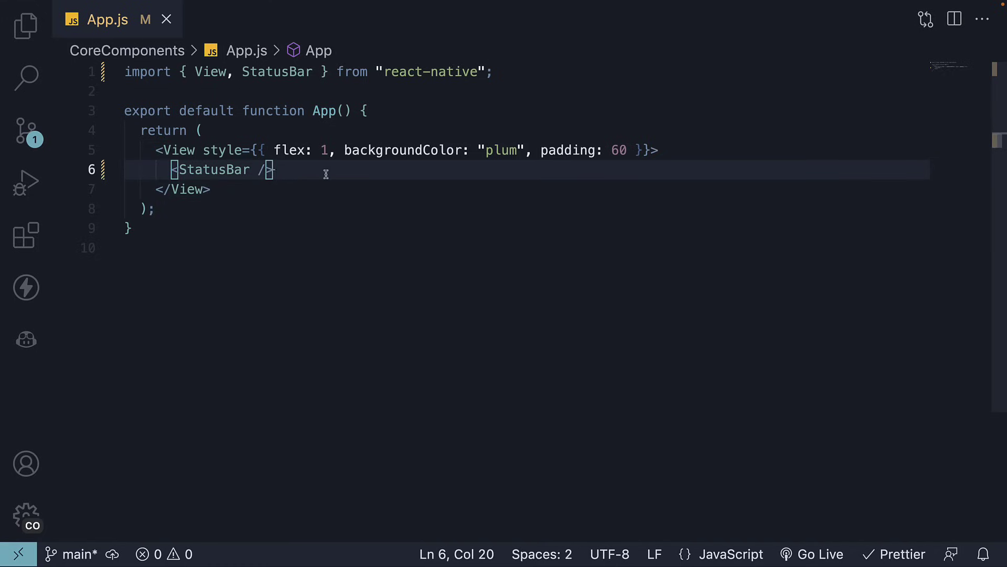
# Add backgroundColor="lightgreen" to the StatusBar, save App.js, and view the simulators.
pyautogui.click(251, 171)
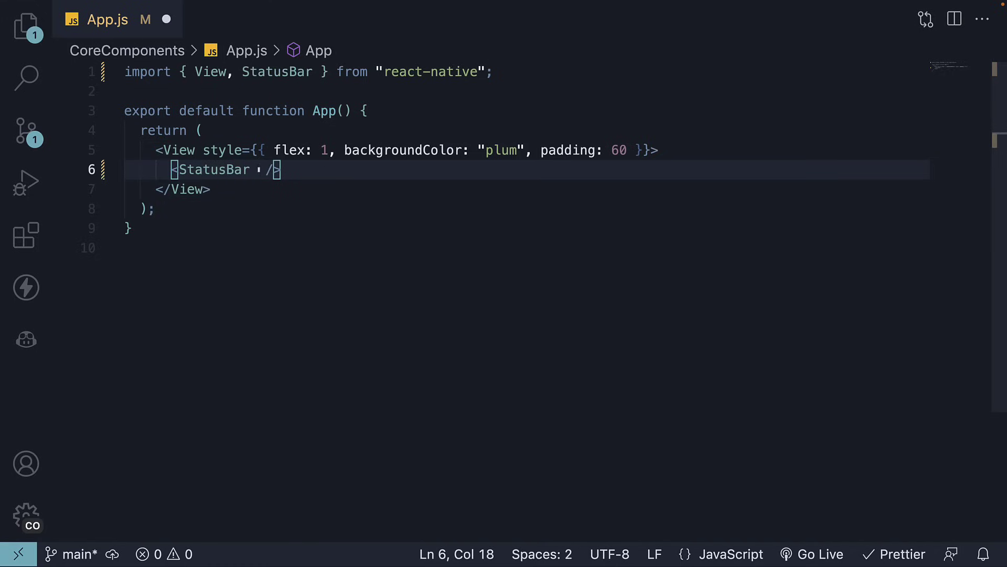
pyautogui.write('back')
pyautogui.press('Tab')
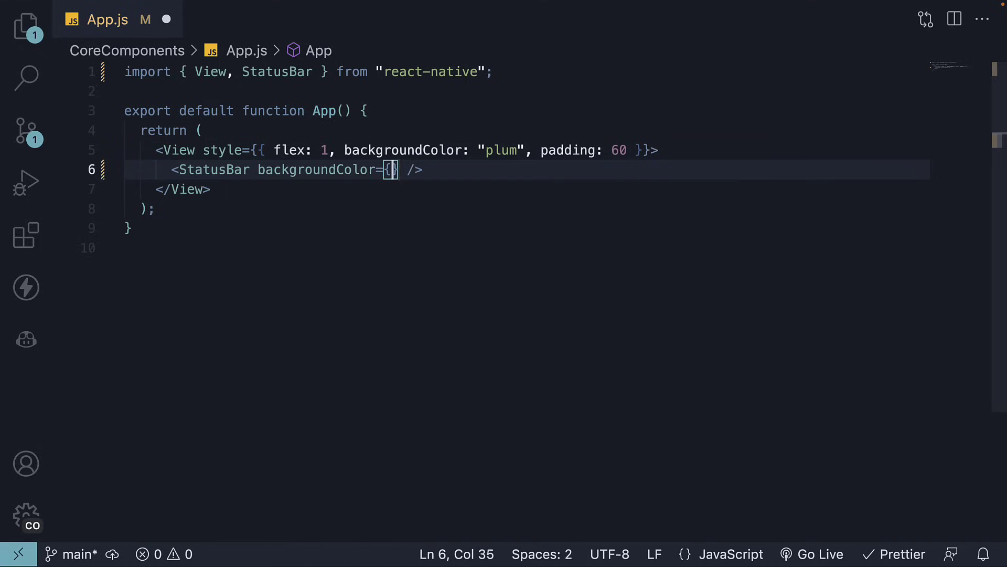
pyautogui.press('BackSpace')
pyautogui.write('"')
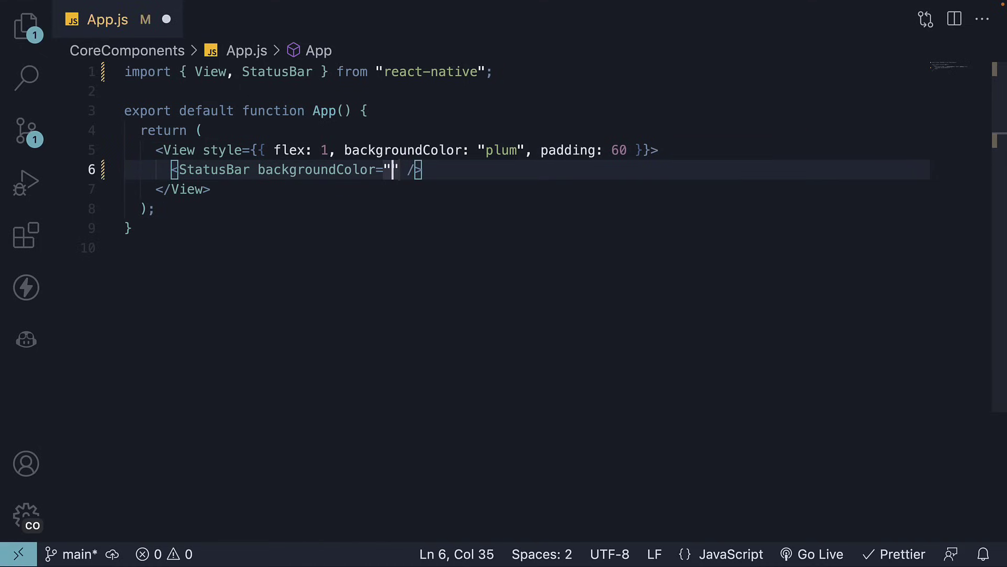
pyautogui.write('light')
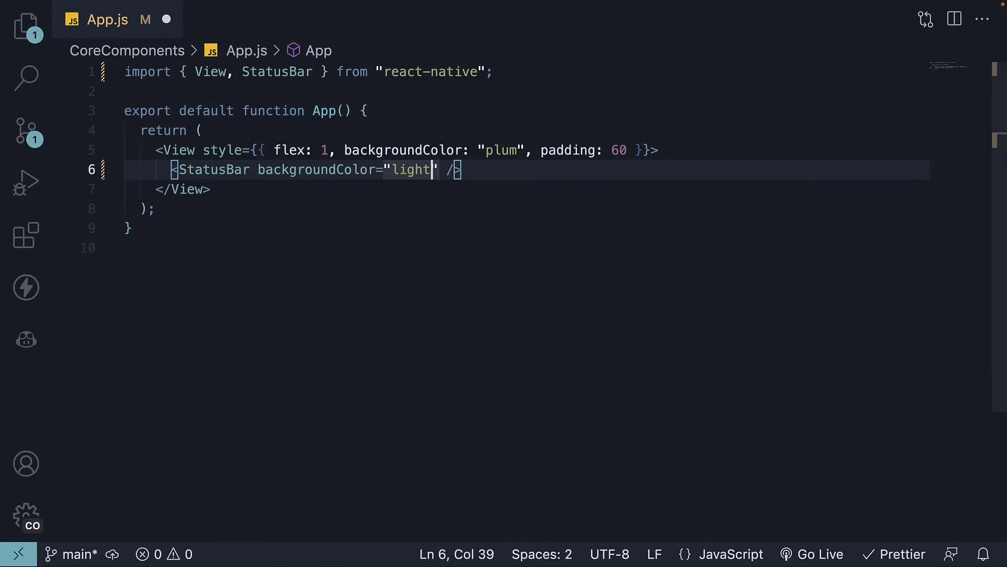
pyautogui.write('green')
pyautogui.hotkey('ctrl', 's')
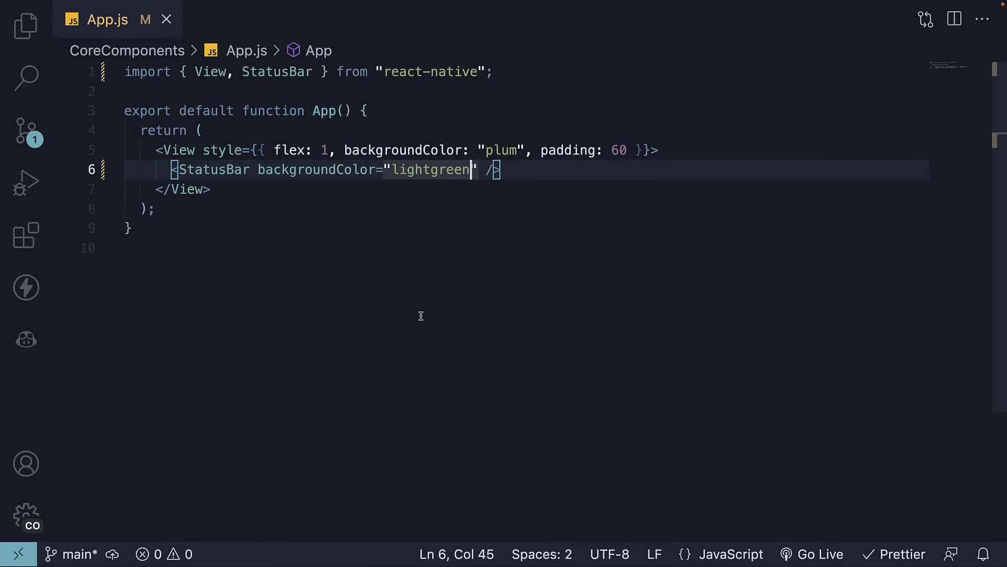
pyautogui.press('super+Tab')
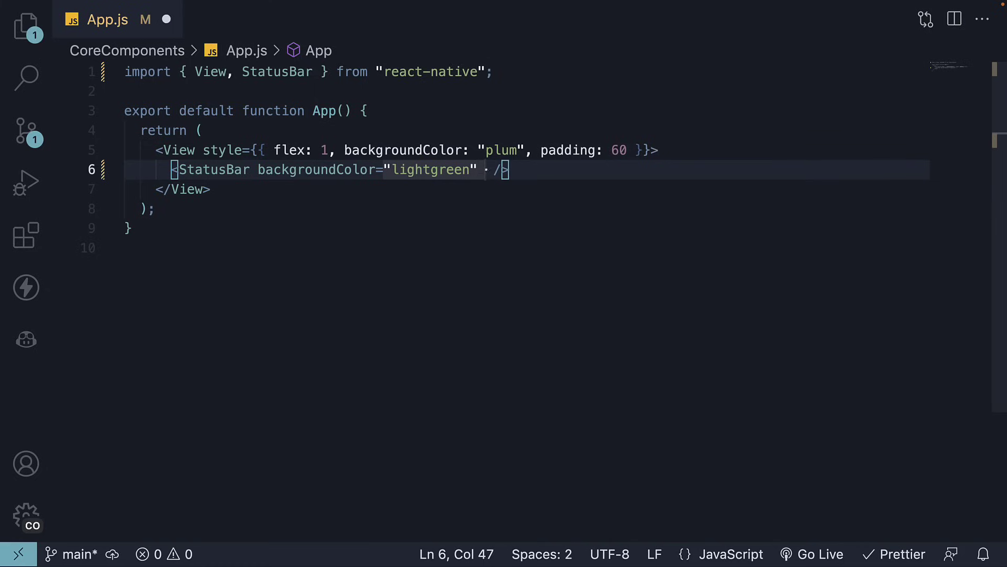
pyautogui.write('barS')
# Add barStyle="default" to the StatusBar, change it to "dark-content", and save.
pyautogui.press('Return')
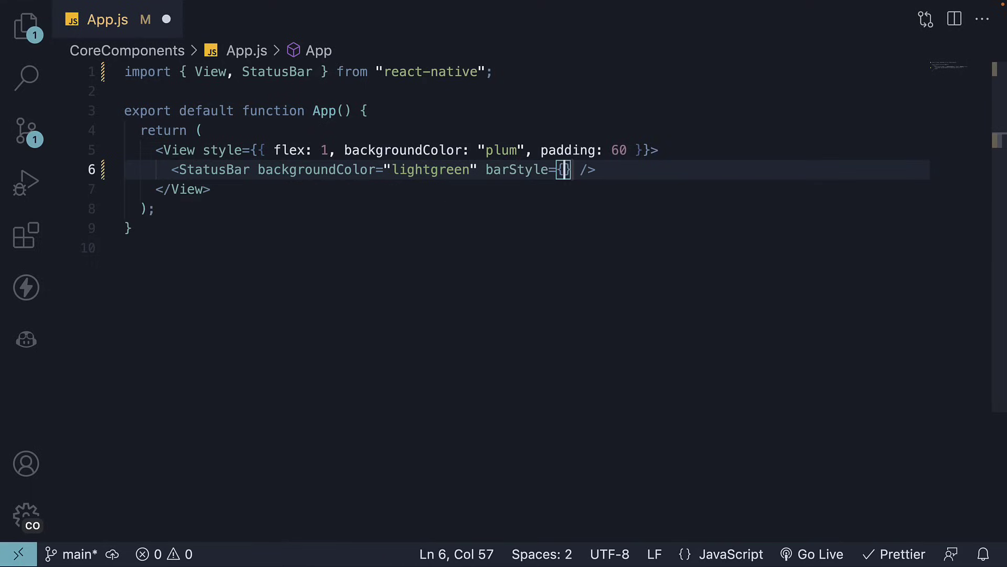
pyautogui.press('BackSpace')
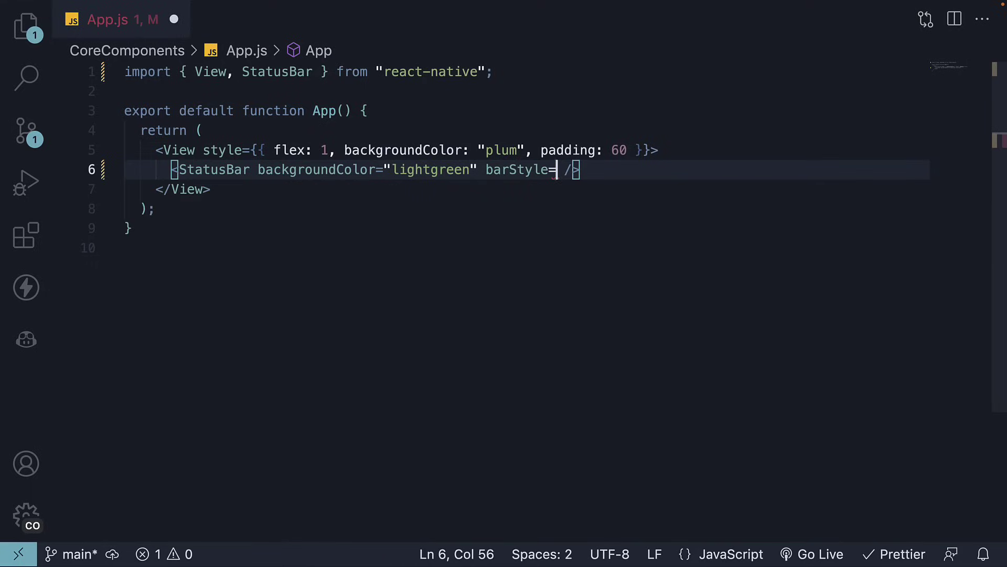
pyautogui.write('"def')
pyautogui.press('Return')
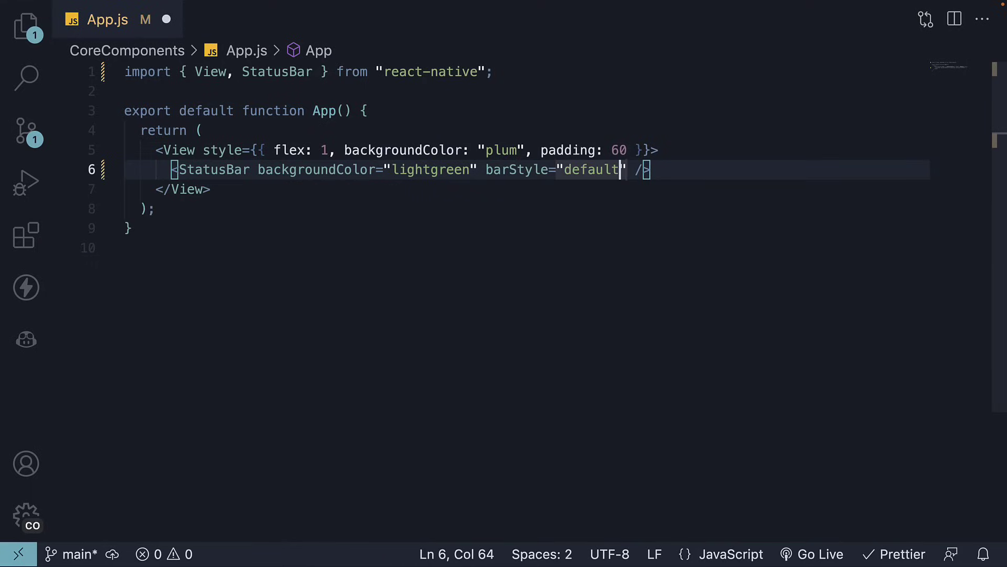
pyautogui.write('"')
pyautogui.hotkey('ctrl', 's')
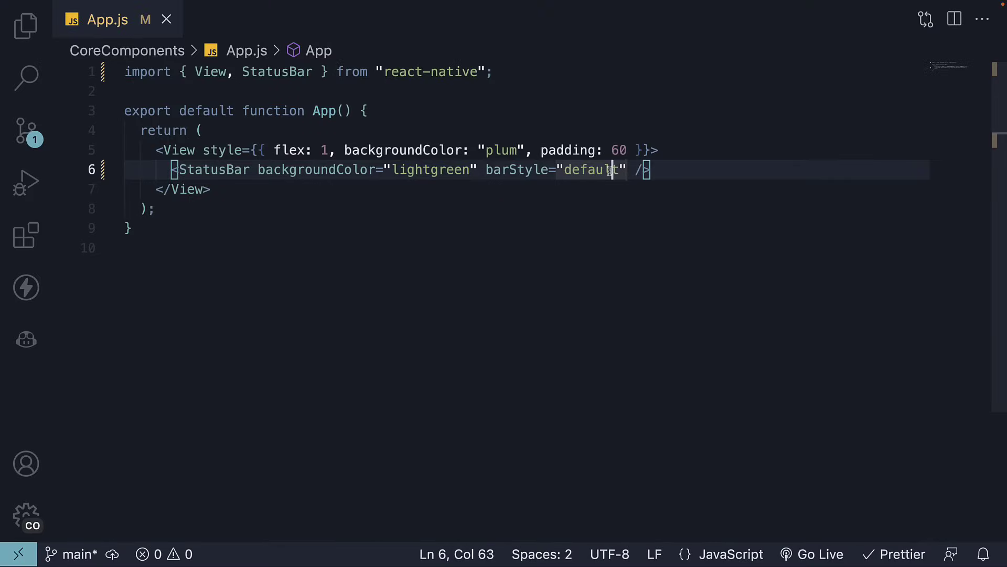
pyautogui.doubleClick(612, 170)
pyautogui.write('dark-content')
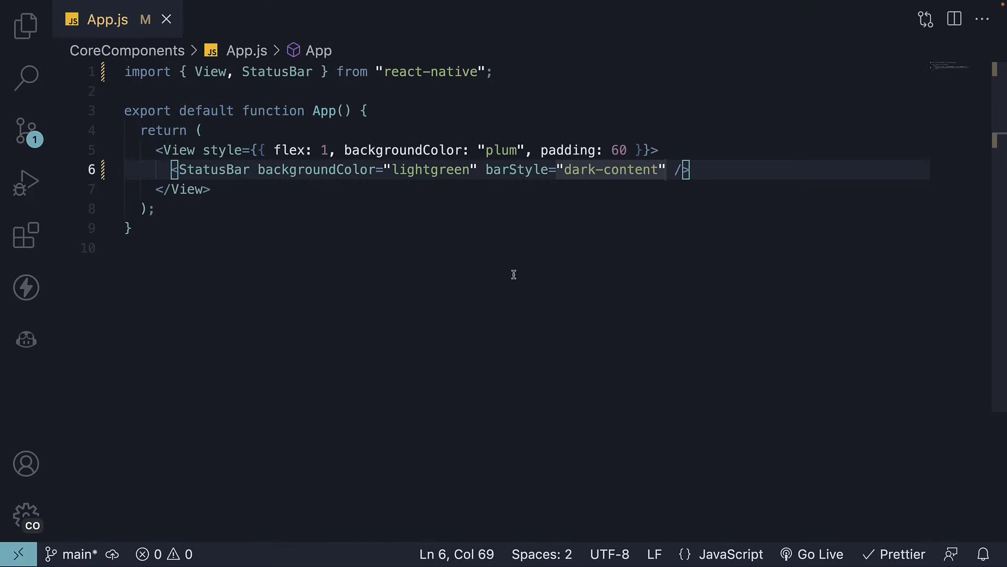
pyautogui.press('super+s')
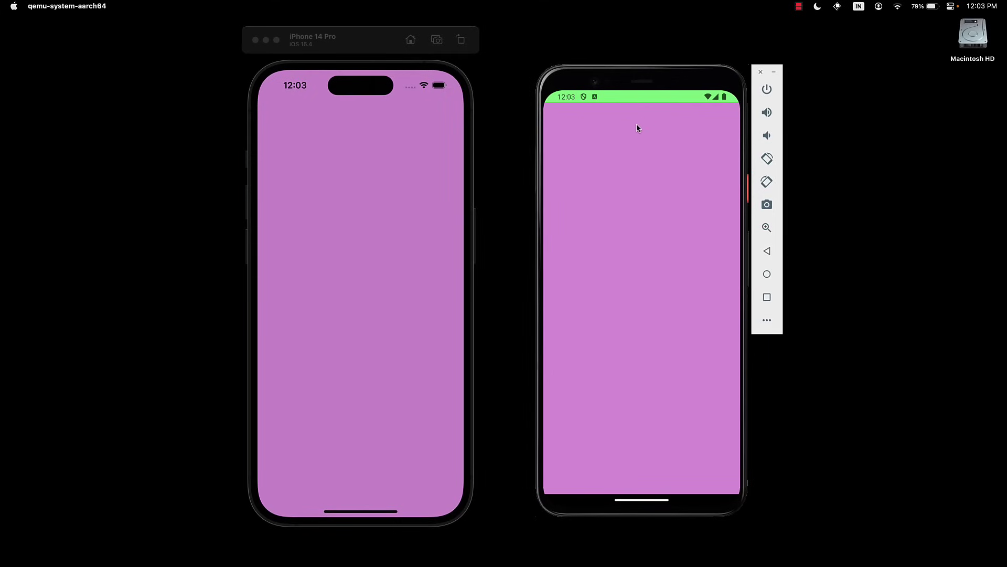
# Change the StatusBar barStyle from "dark-content" to "light-content" and save App.js.
pyautogui.hotkey('ctrl', 'Left')
pyautogui.moveTo(606, 169); pyautogui.dragTo(586, 169)
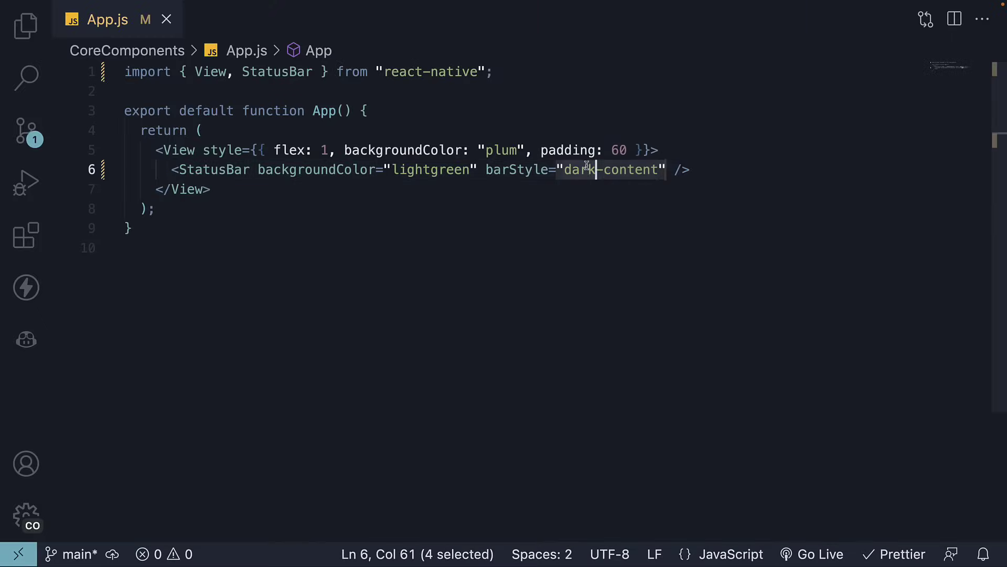
pyautogui.write('light')
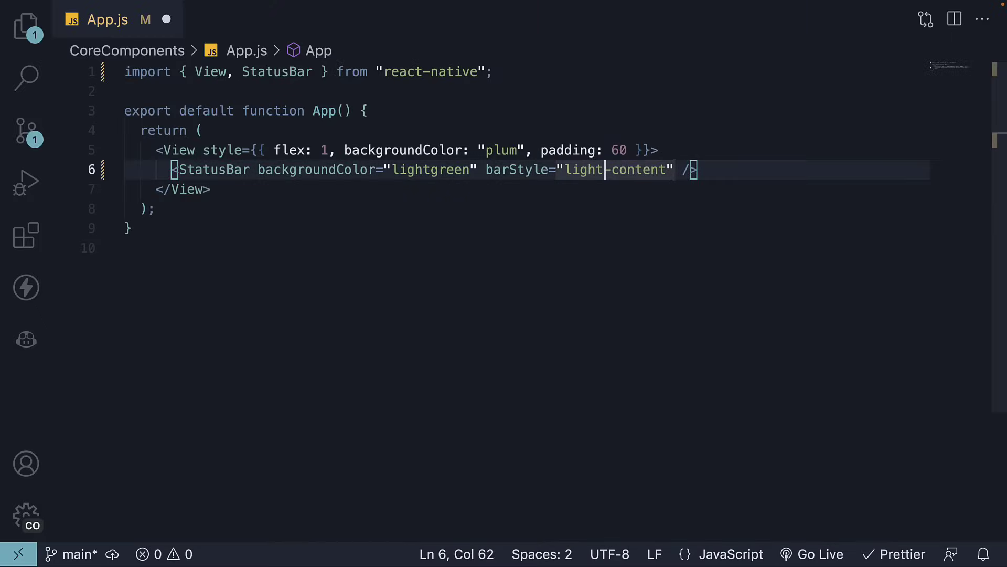
pyautogui.press('super+s')
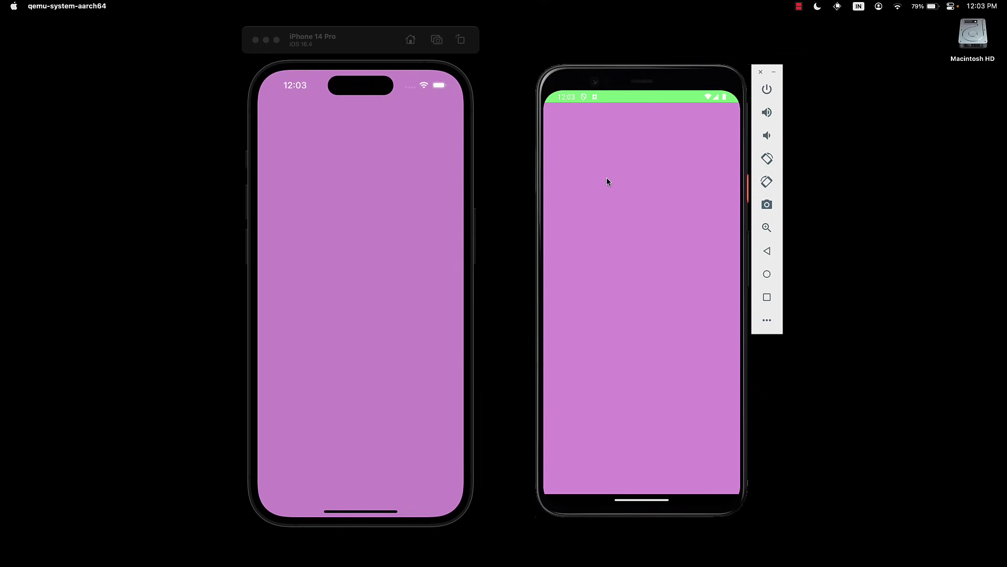
pyautogui.hotkey('ctrl', 'Left')
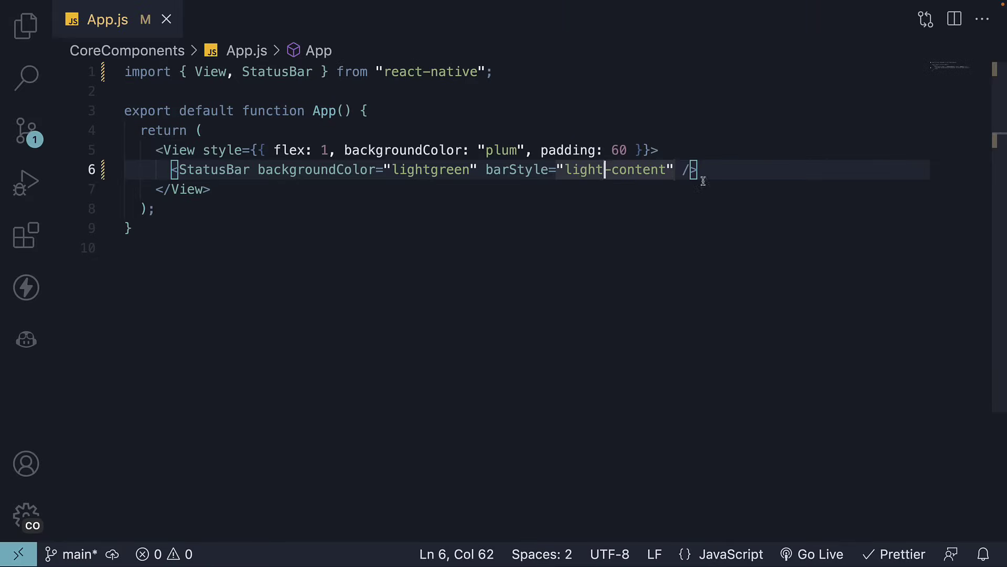
# Add the hidden prop after barStyle="light-content" in the StatusBar tag.
pyautogui.click(675, 169)
pyautogui.write('hidden')
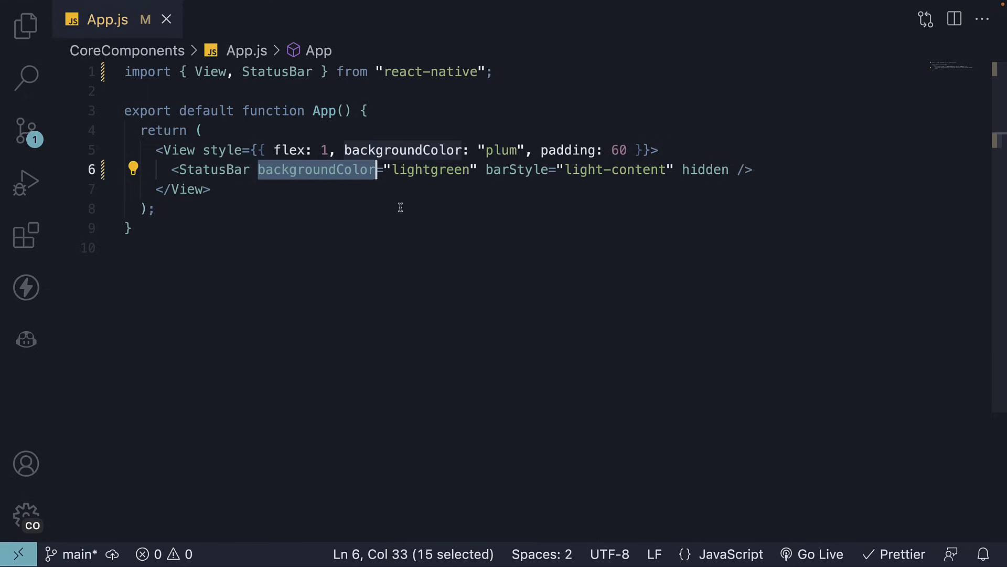
pyautogui.doubleClick(538, 171)
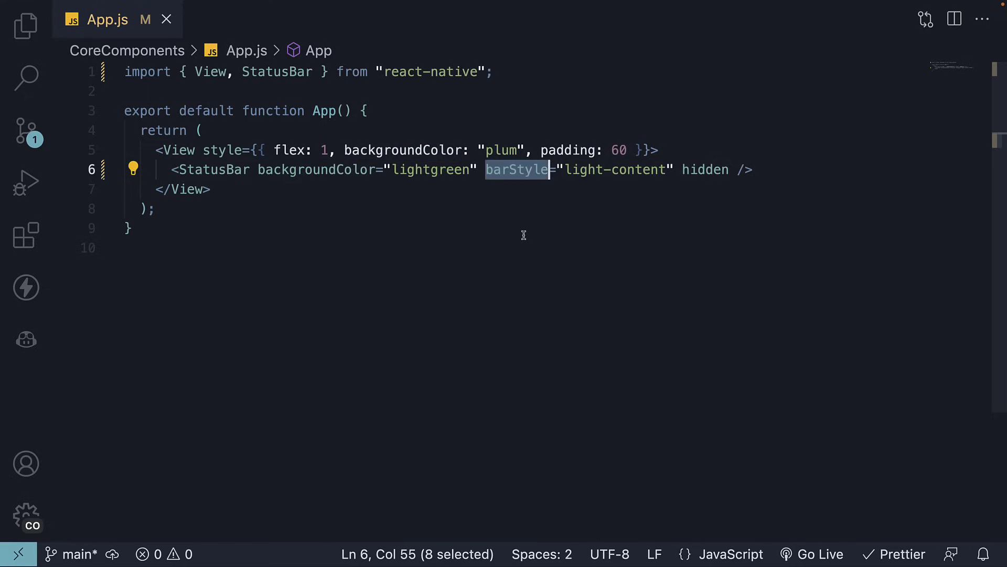
pyautogui.doubleClick(698, 167)
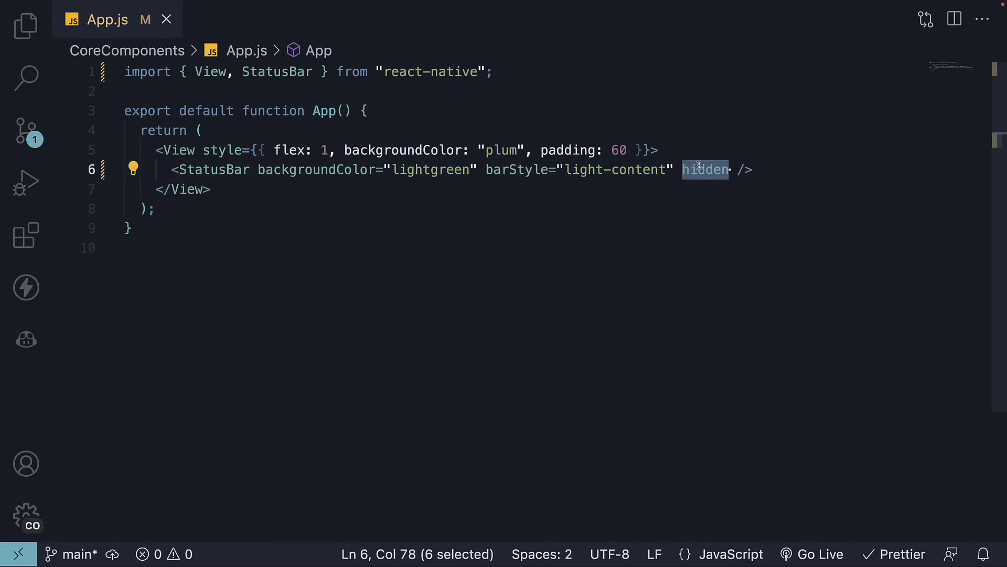
pyautogui.click(548, 347)
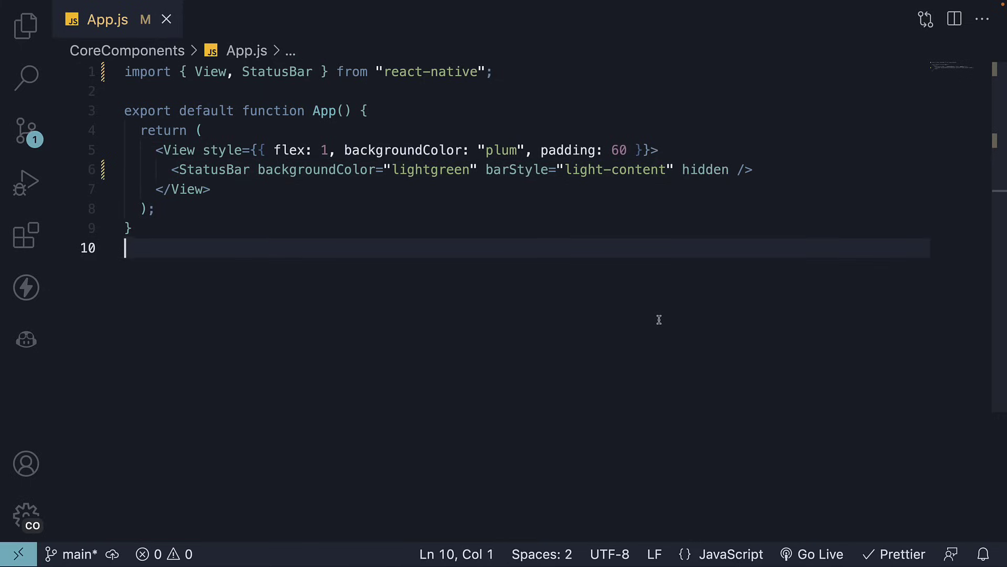